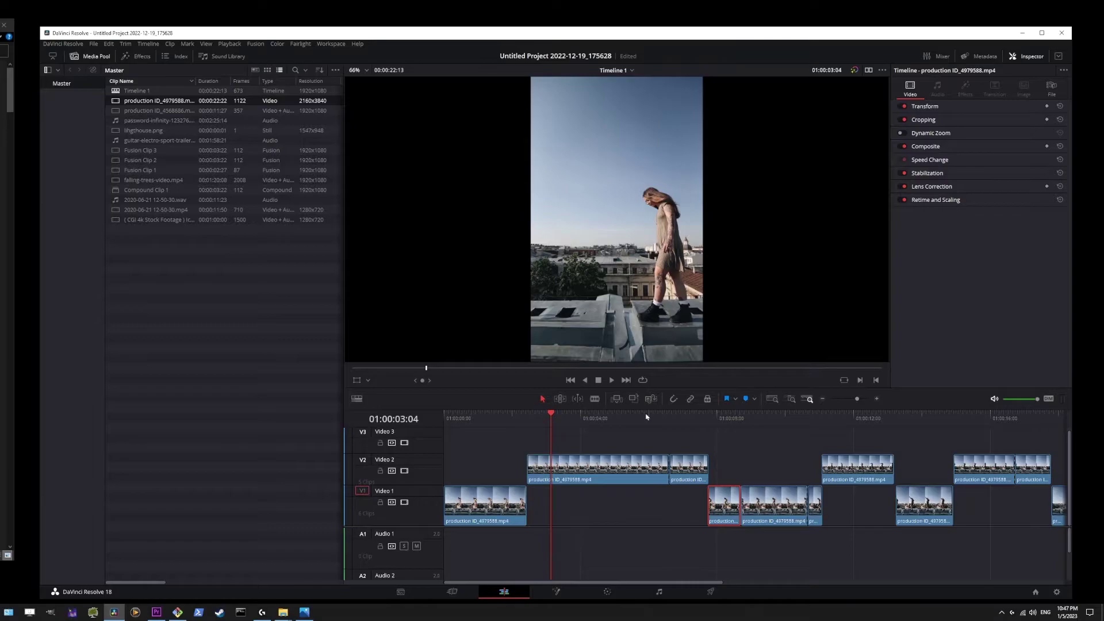
Park the playhead at 01:00:08:08 and select every clip to its right with Alt+Y
left_click_drag(631, 420, 728, 417)
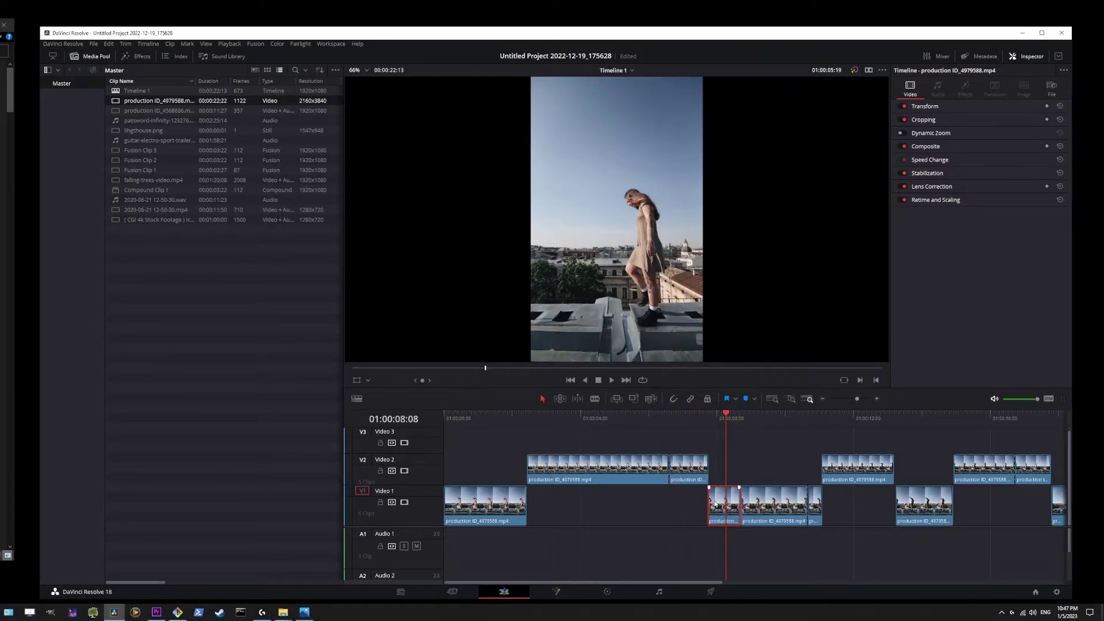
key("alt+y")
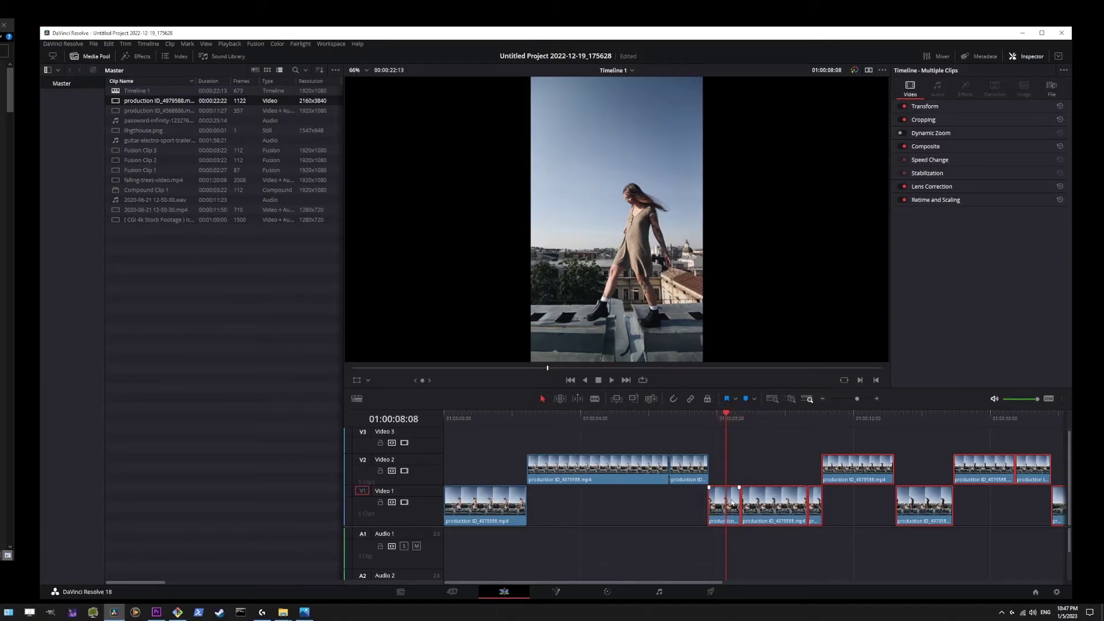
Shift the selected clips right to open a gap, then select the short V2 clip at its last frame
left_click_drag(718, 510, 797, 509)
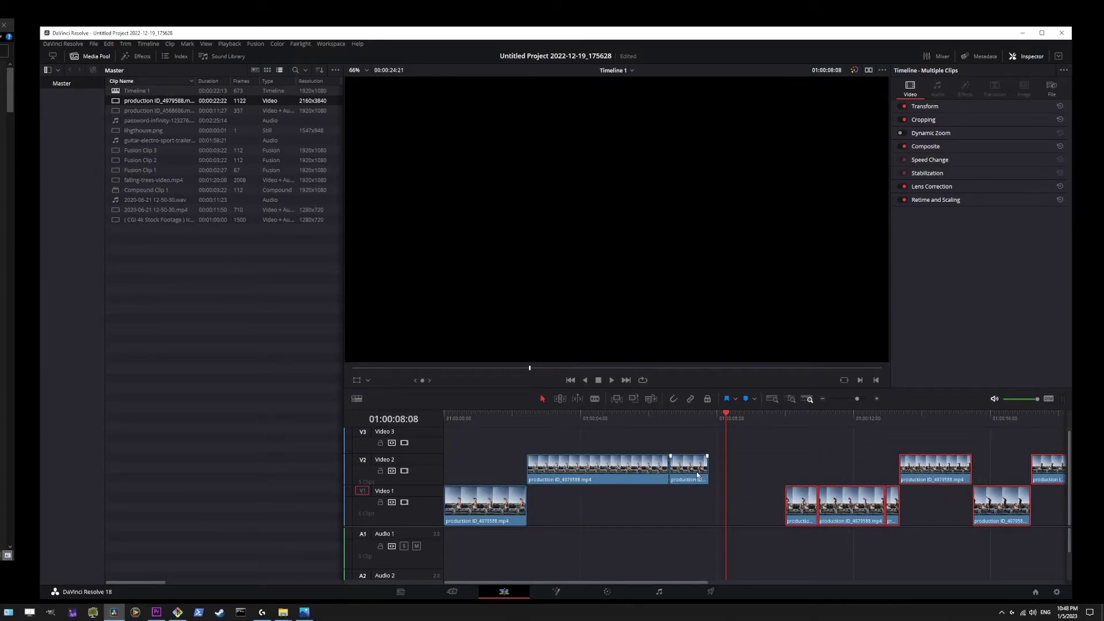
left_click(768, 467)
left_click(685, 421)
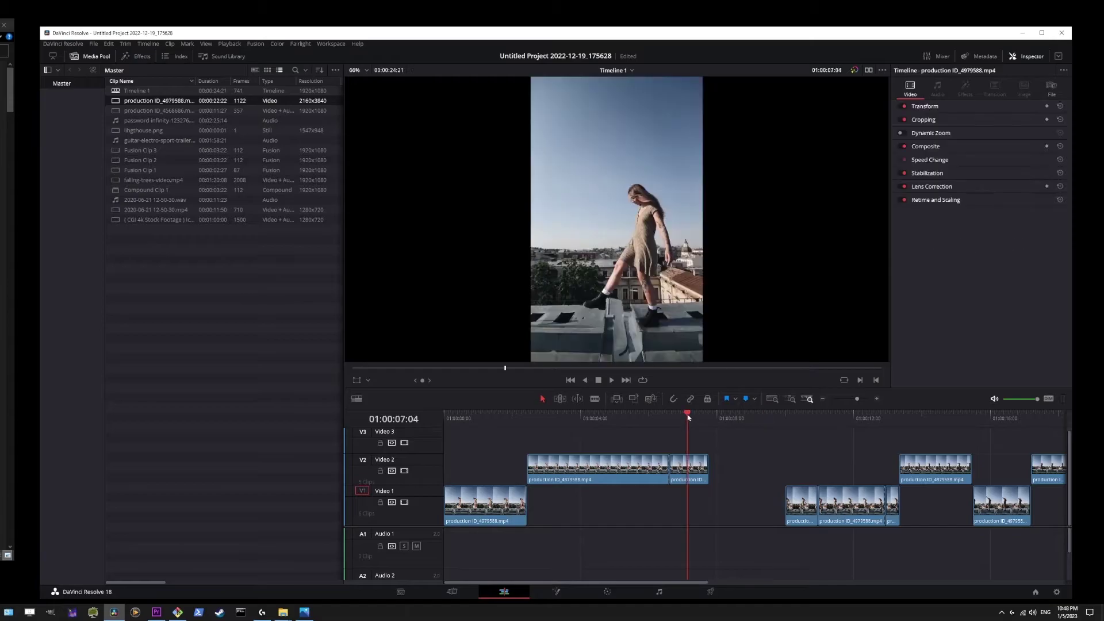
left_click(699, 463)
left_click(707, 415)
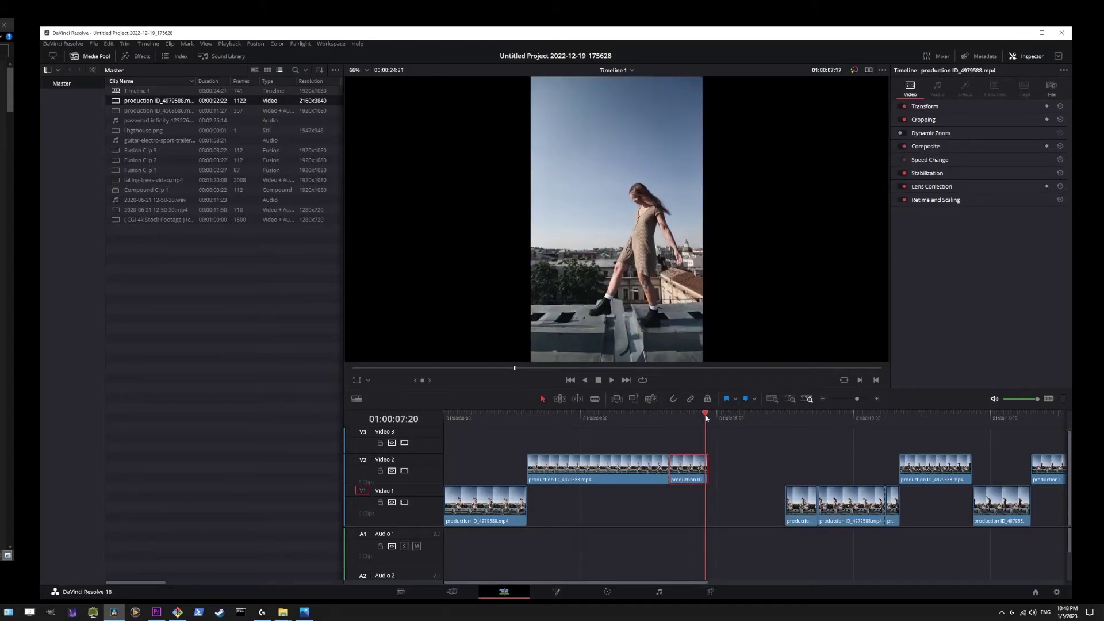
Turn the V2 clip into a Freeze Frame and drag its end to the next clip
right_click(696, 471)
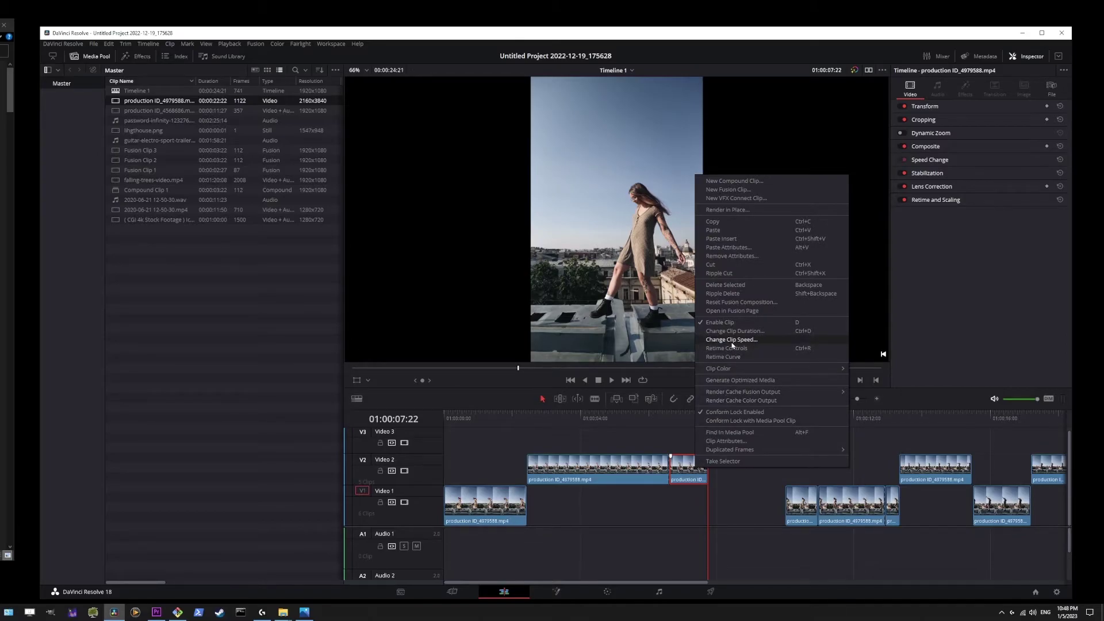
left_click(731, 341)
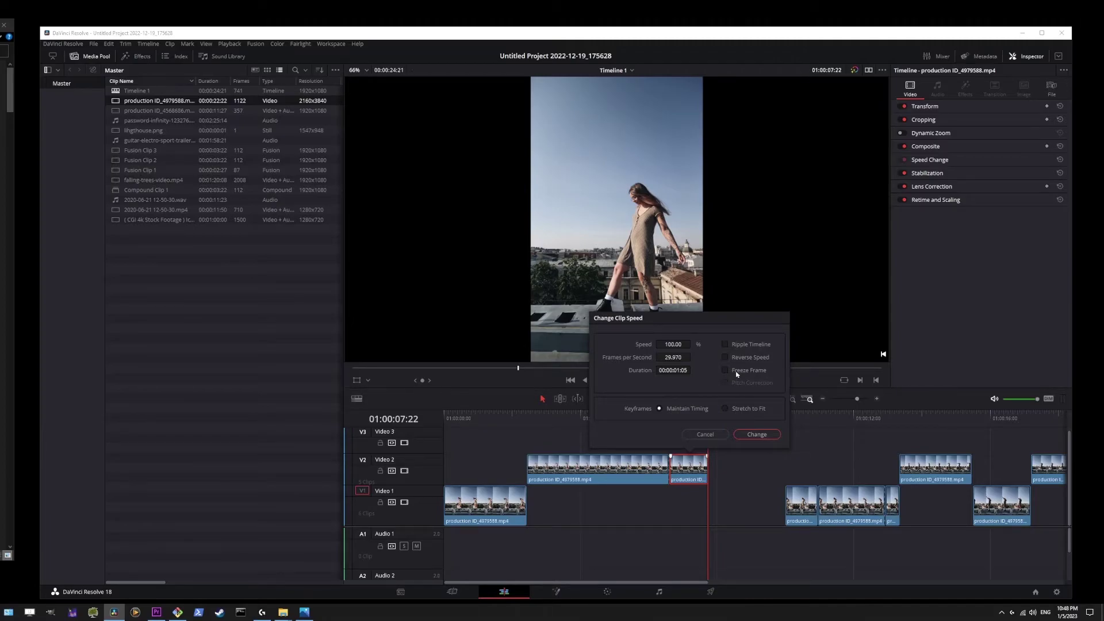
left_click(752, 435)
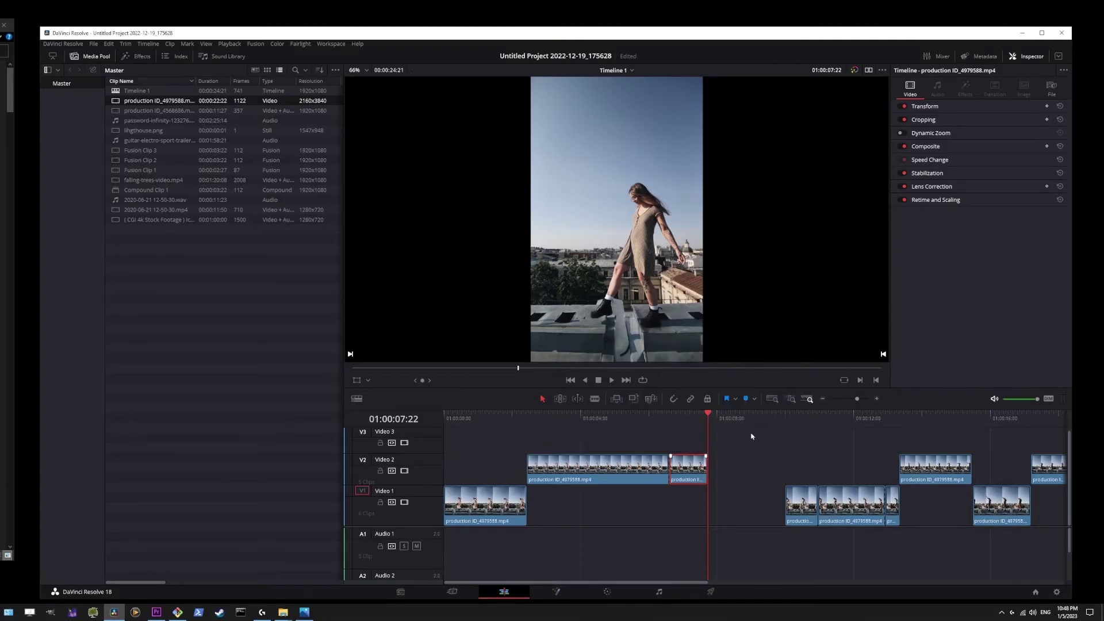
key("space")
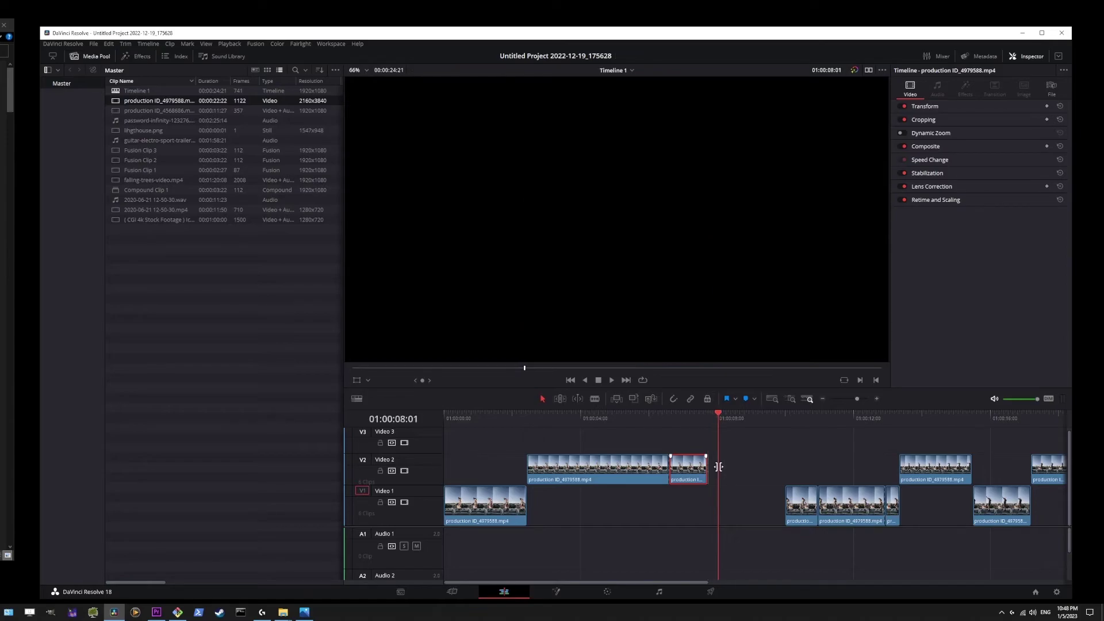
left_click_drag(708, 470, 783, 456)
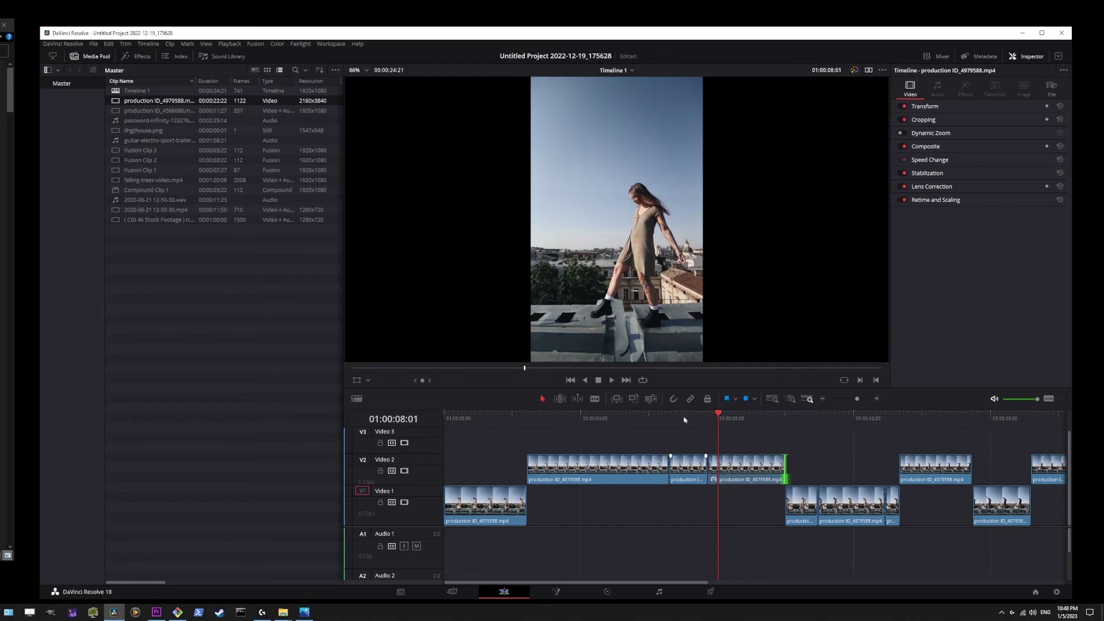
left_click(681, 419)
left_click(611, 381)
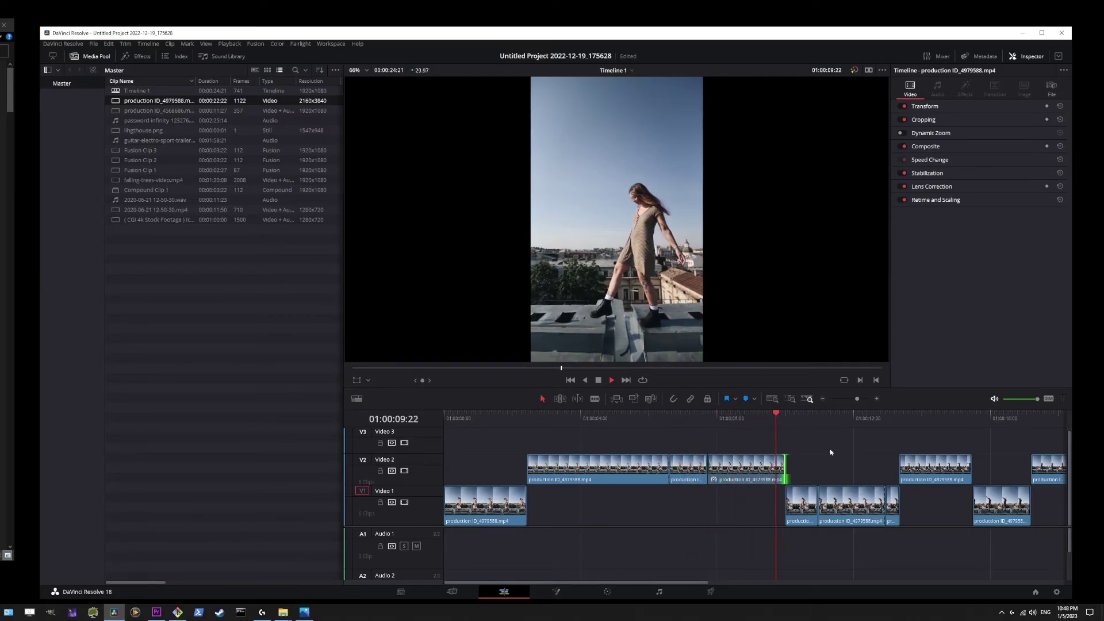
left_click(599, 380)
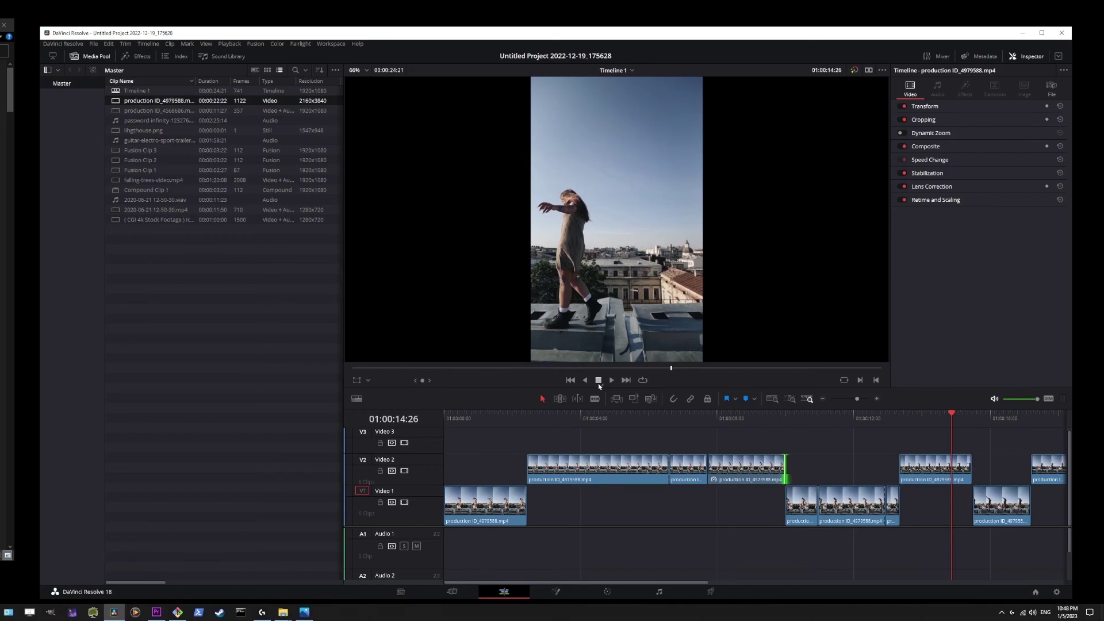